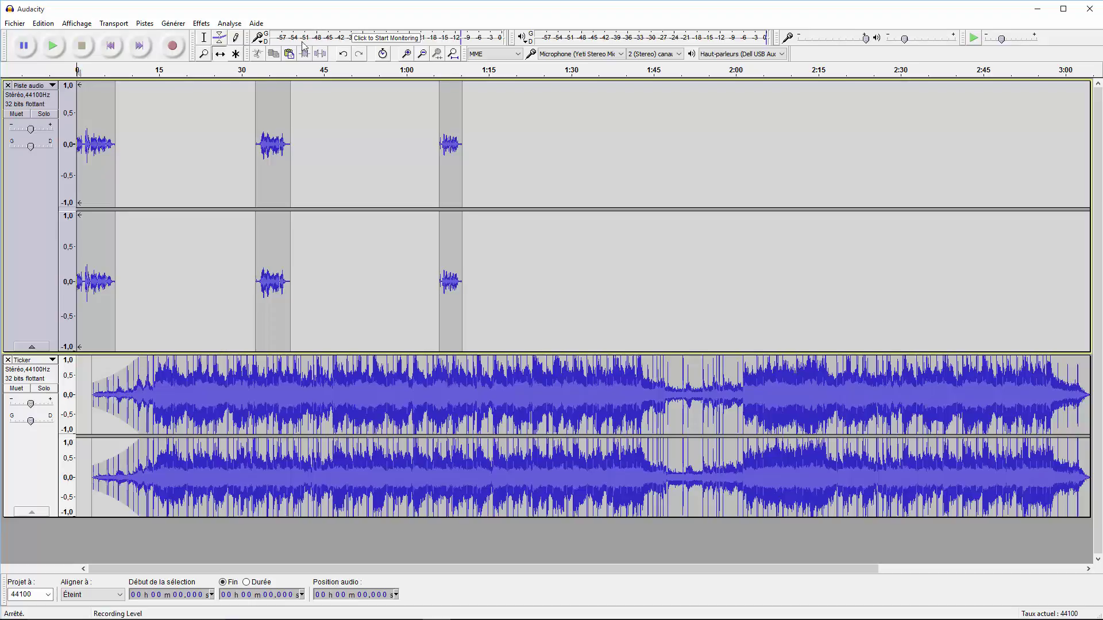
click(237, 56)
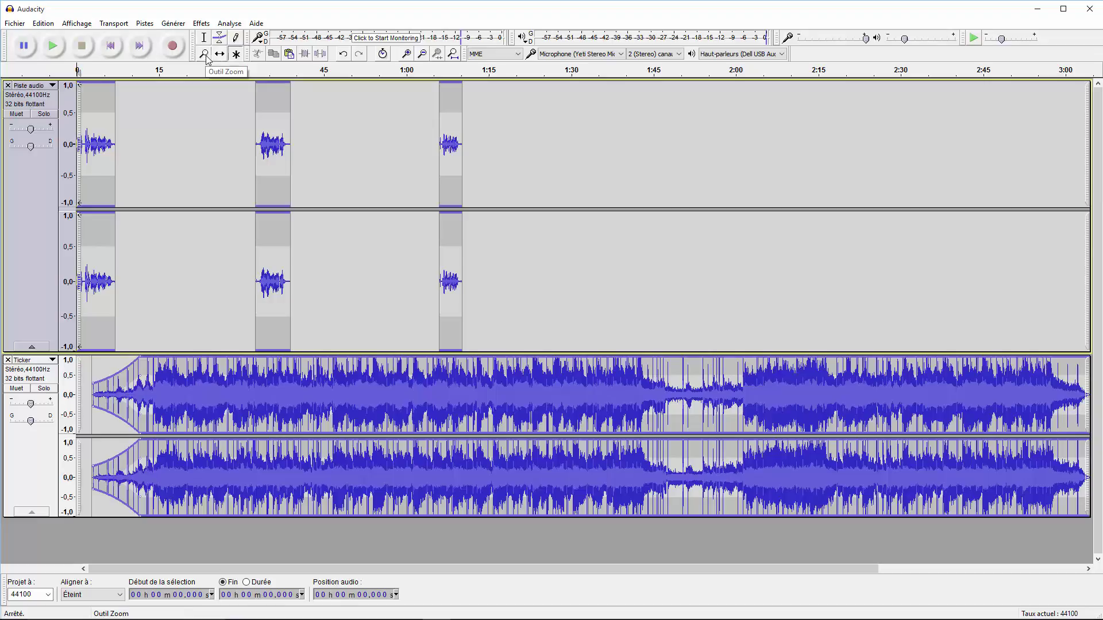
click(236, 55)
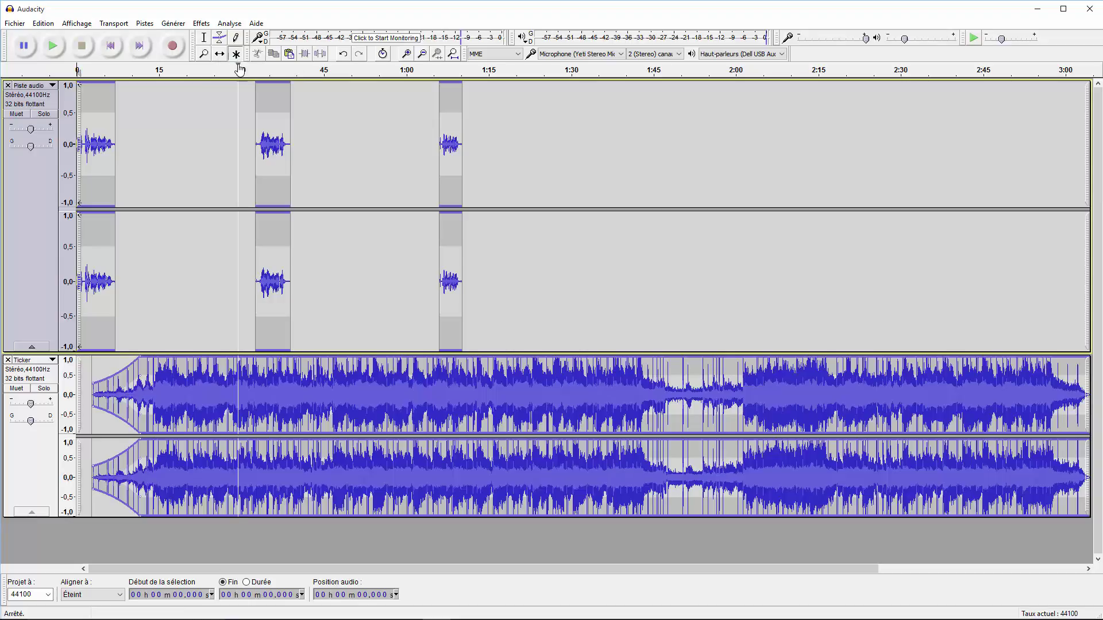
click(205, 41)
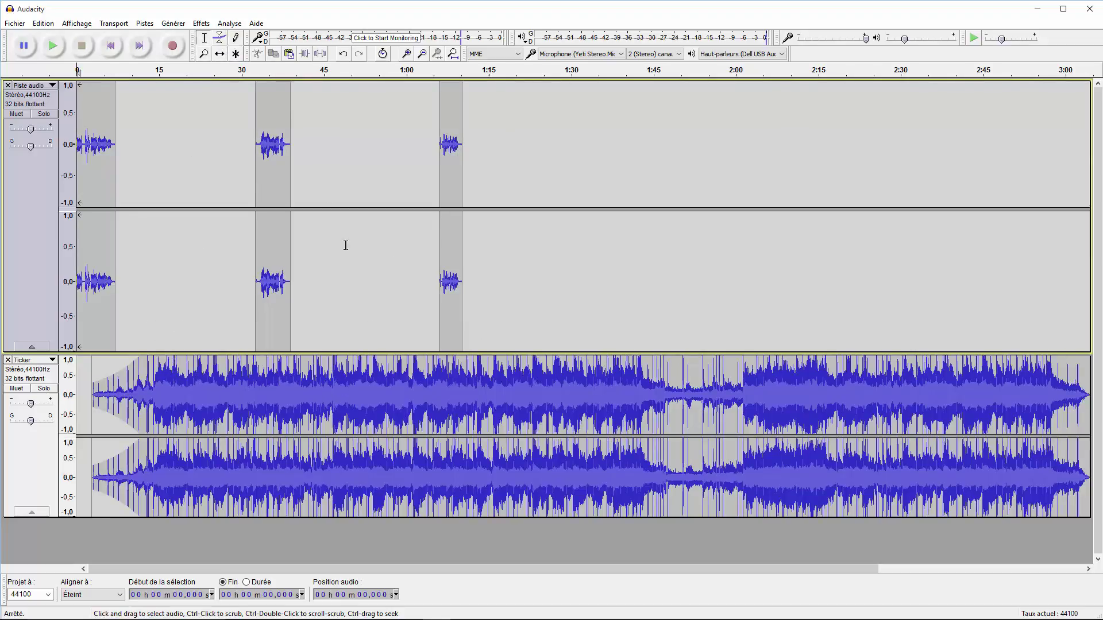
Activate multi-tool mode, select about 0:37 to 1:08 in the Ticker track, and clear that range by placing the cursor at about 0:48.
click(235, 55)
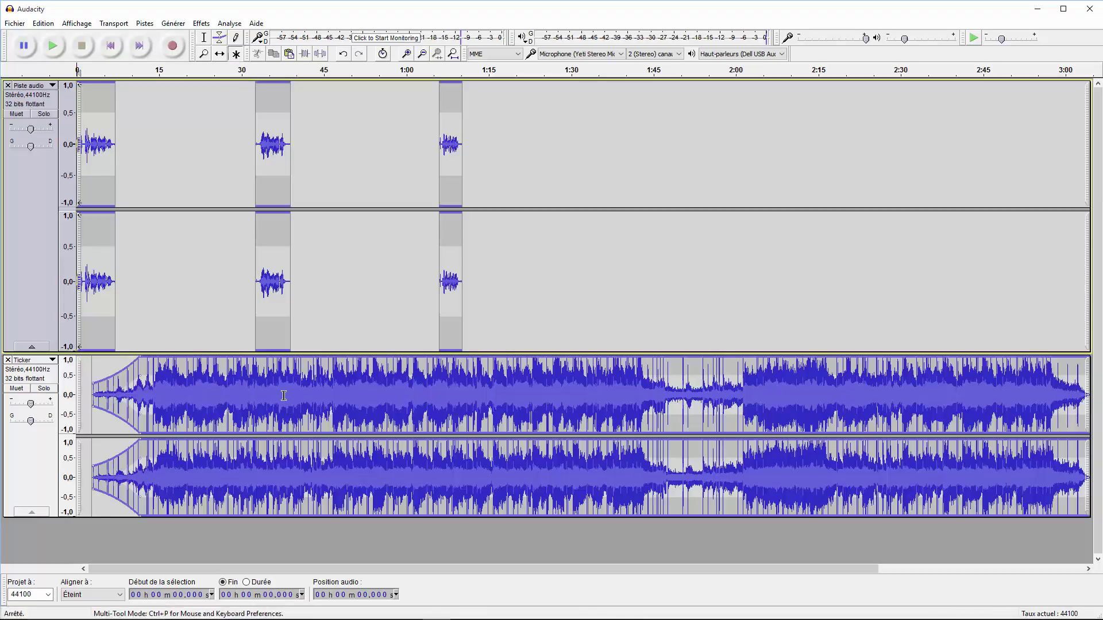
drag(277, 392, 454, 396)
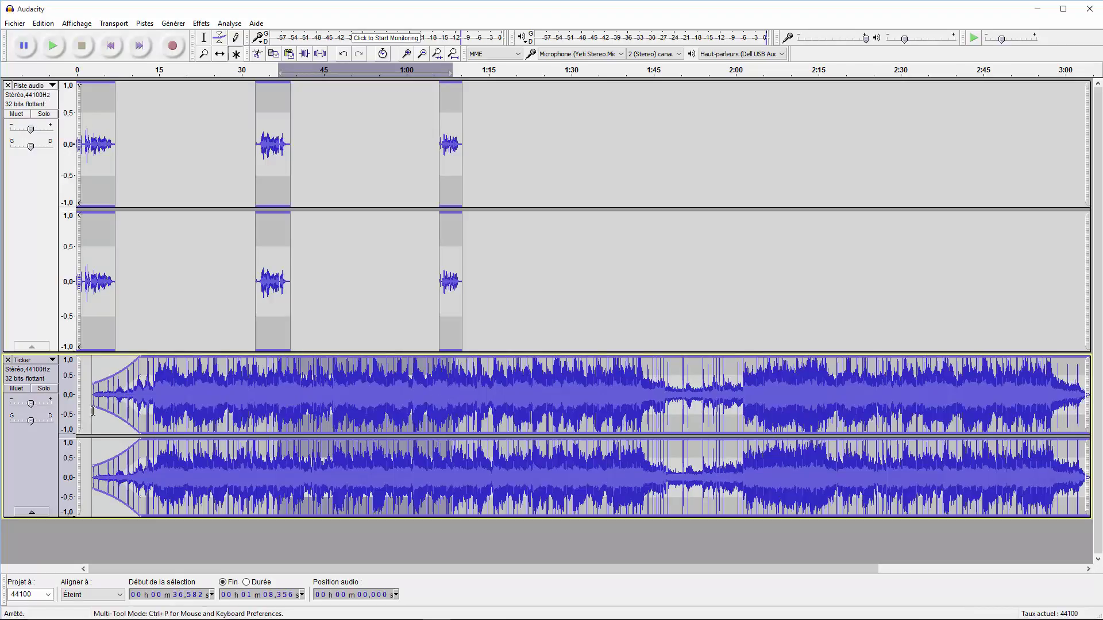
click(340, 392)
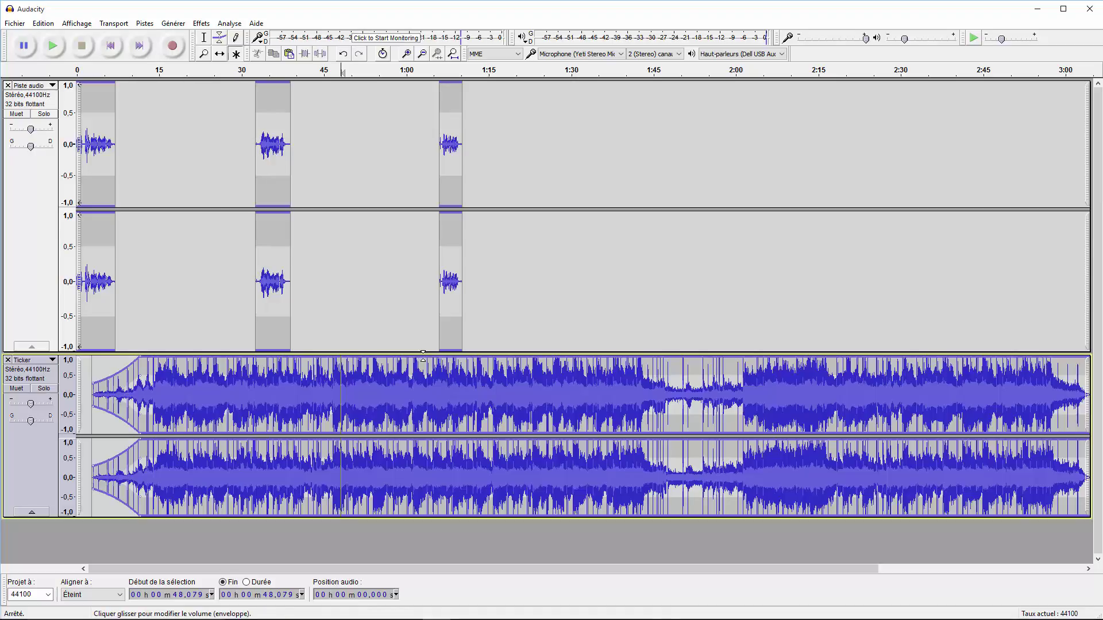
Add a volume envelope point at about 1:04 on the Ticker track and lower it to about half amplitude.
click(423, 356)
mouse_move(423, 356)
mouse_down()
mouse_move(423, 381)
mouse_move(415, 364)
mouse_move(433, 370)
mouse_move(431, 359)
mouse_up()
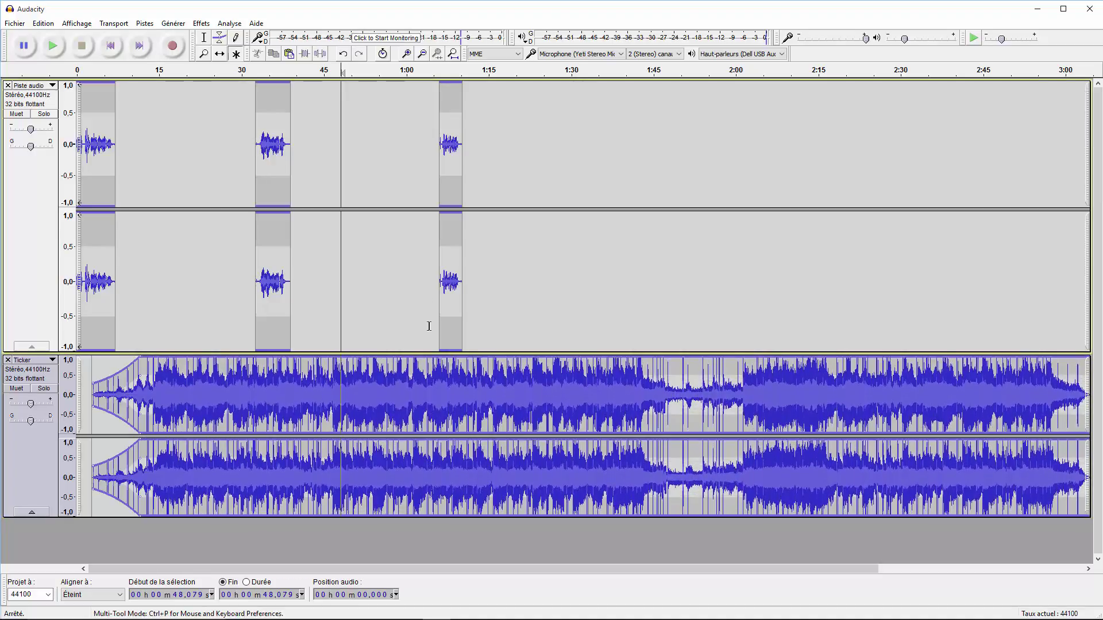
click(440, 362)
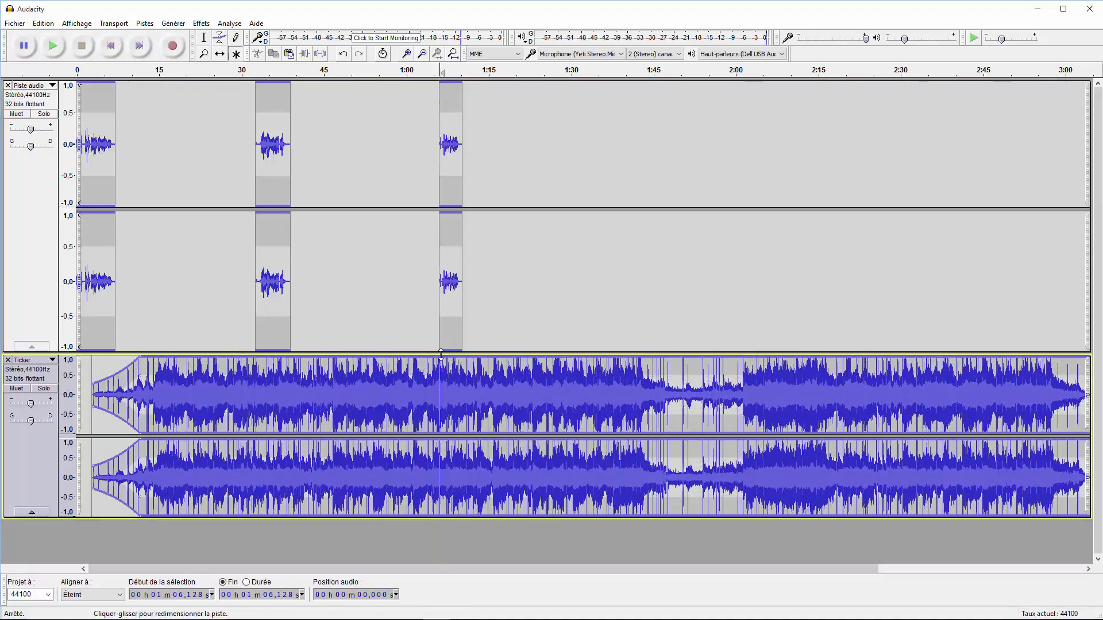
click(429, 357)
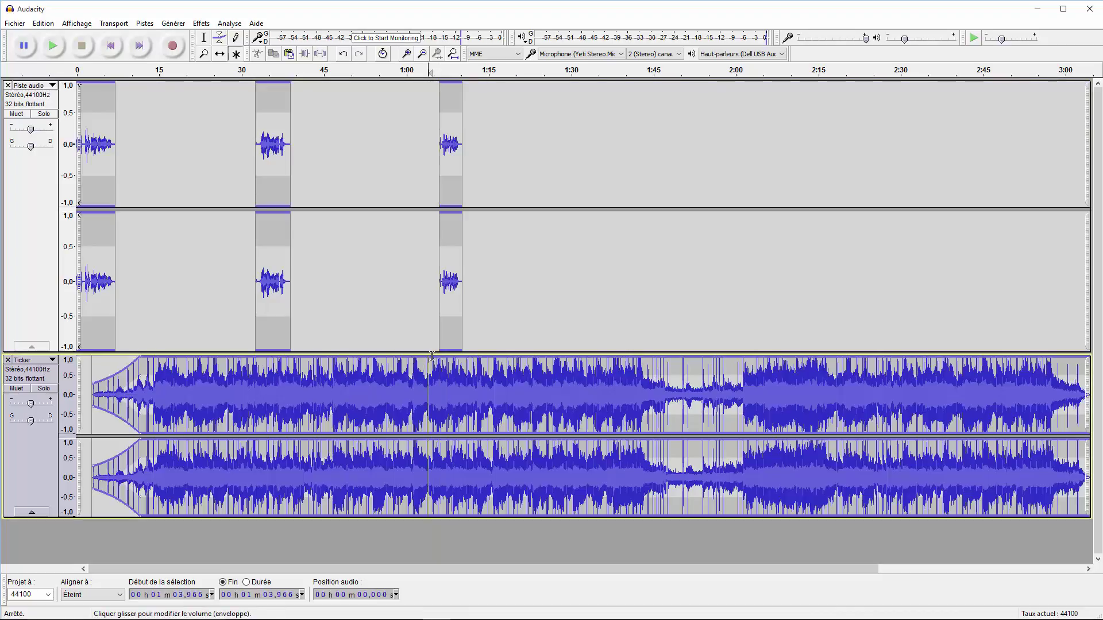
mouse_move(432, 355)
mouse_down()
mouse_move(432, 393)
mouse_move(431, 372)
mouse_up()
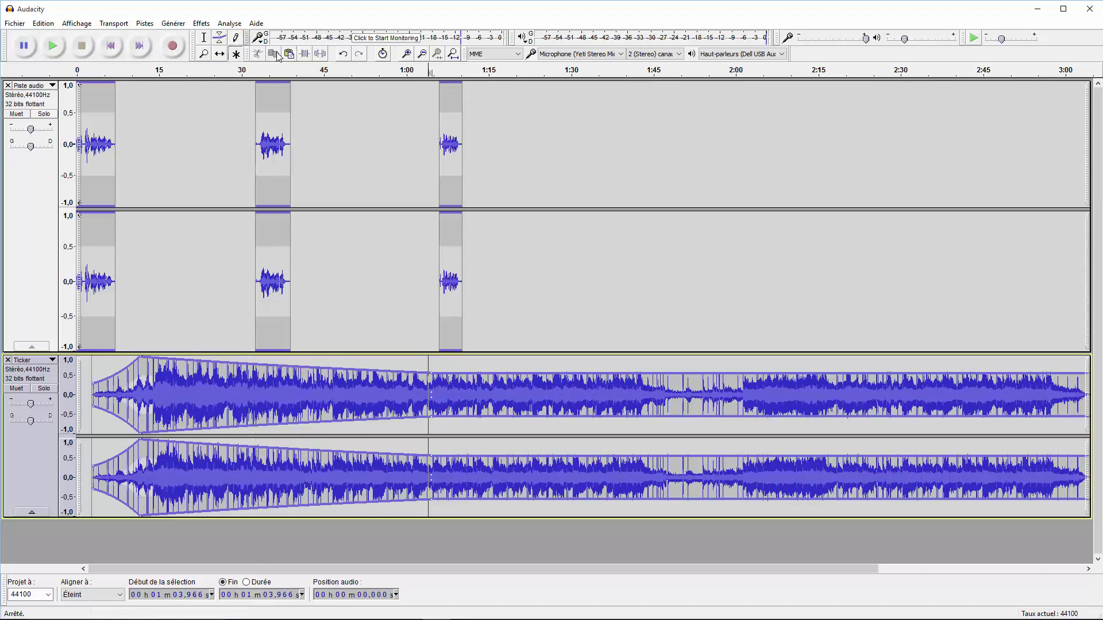
At sample level near 1:03.966 in the Ticker track, lower the envelope to about 0.5 and raise it to full volume just before that point.
click(408, 56)
click(407, 55)
click(408, 56)
click(408, 55)
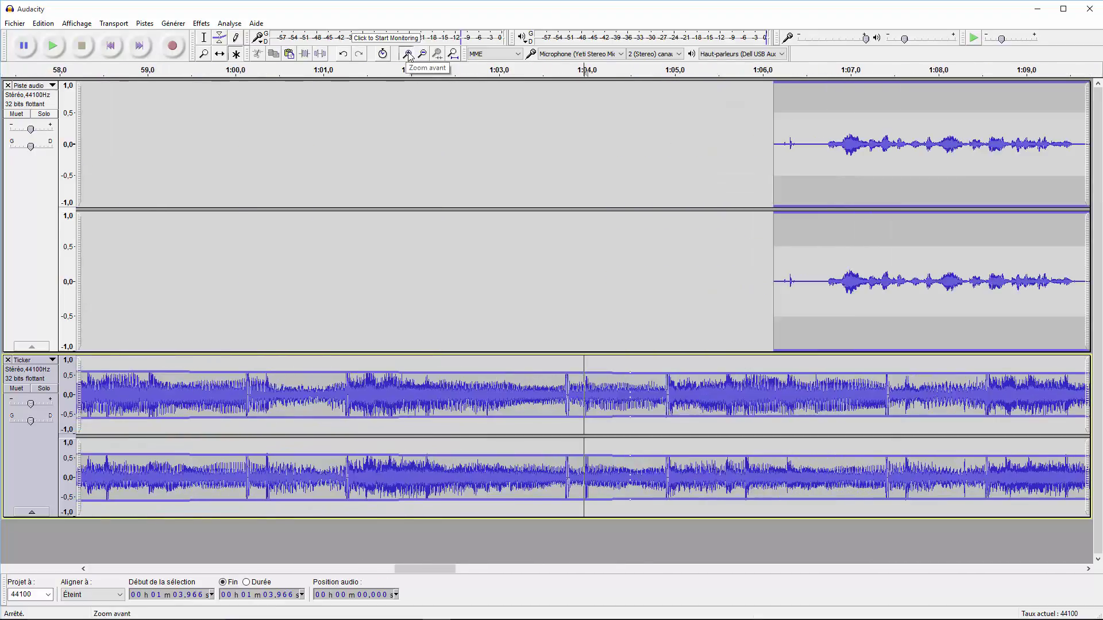
click(408, 56)
click(408, 55)
click(408, 55)
click(408, 55)
click(408, 55)
click(407, 55)
click(408, 55)
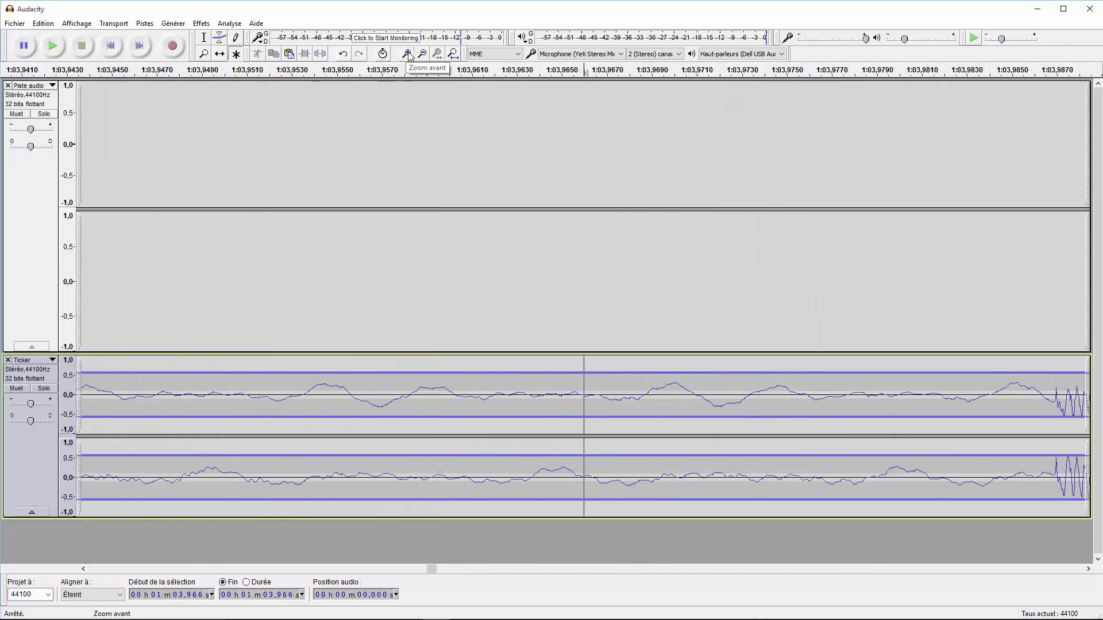
click(407, 55)
click(407, 56)
click(408, 55)
click(408, 55)
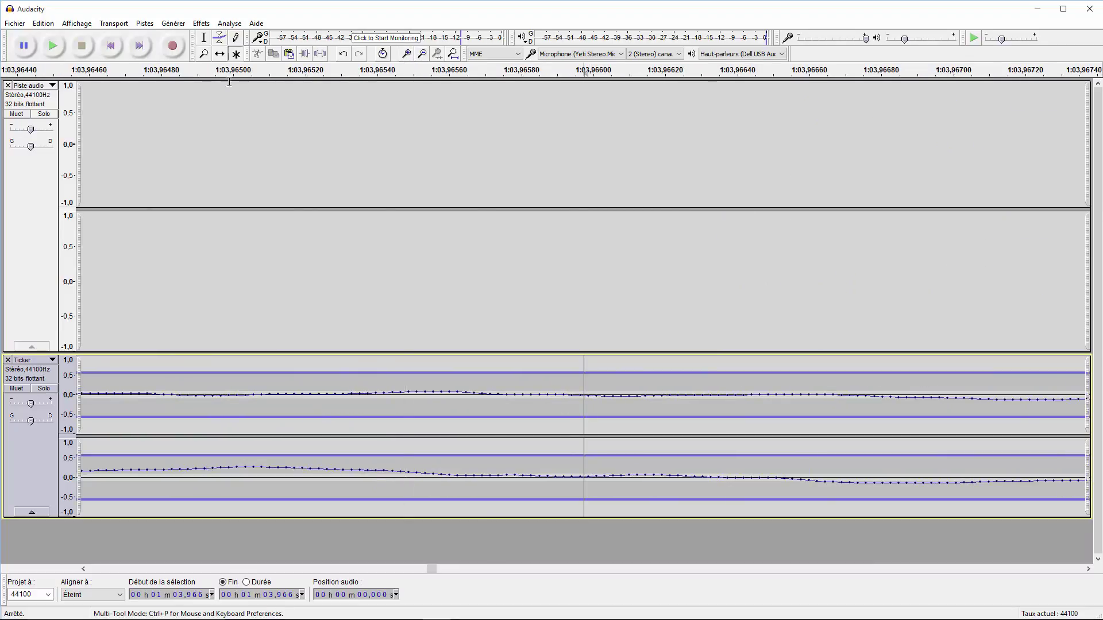
click(236, 54)
mouse_move(587, 397)
mouse_down()
mouse_move(587, 409)
mouse_move(588, 396)
mouse_up()
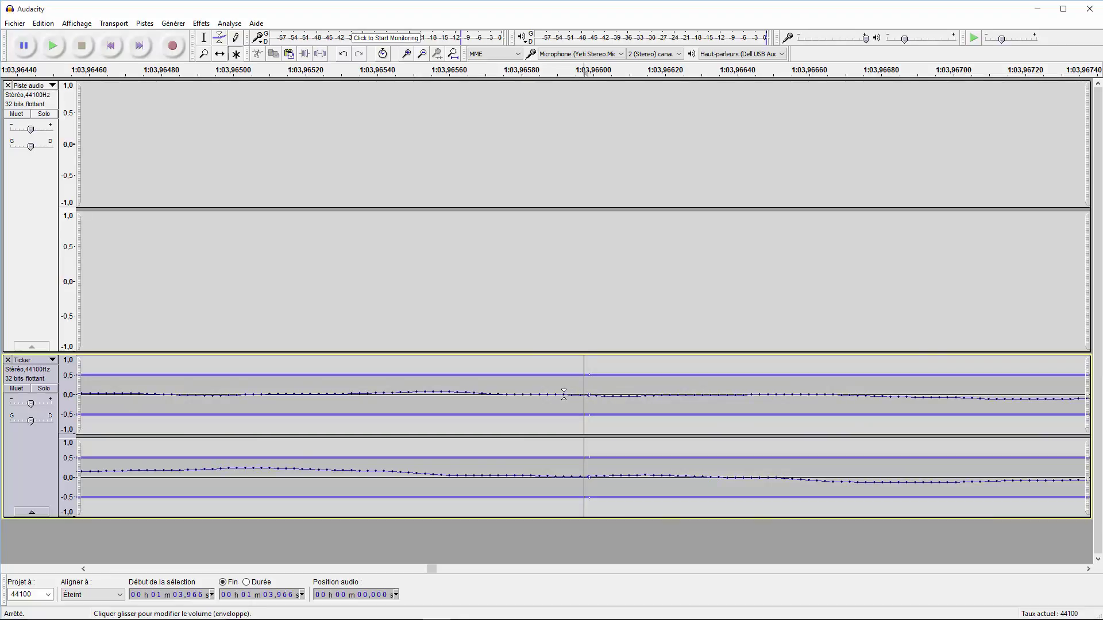
drag(564, 395, 531, 379)
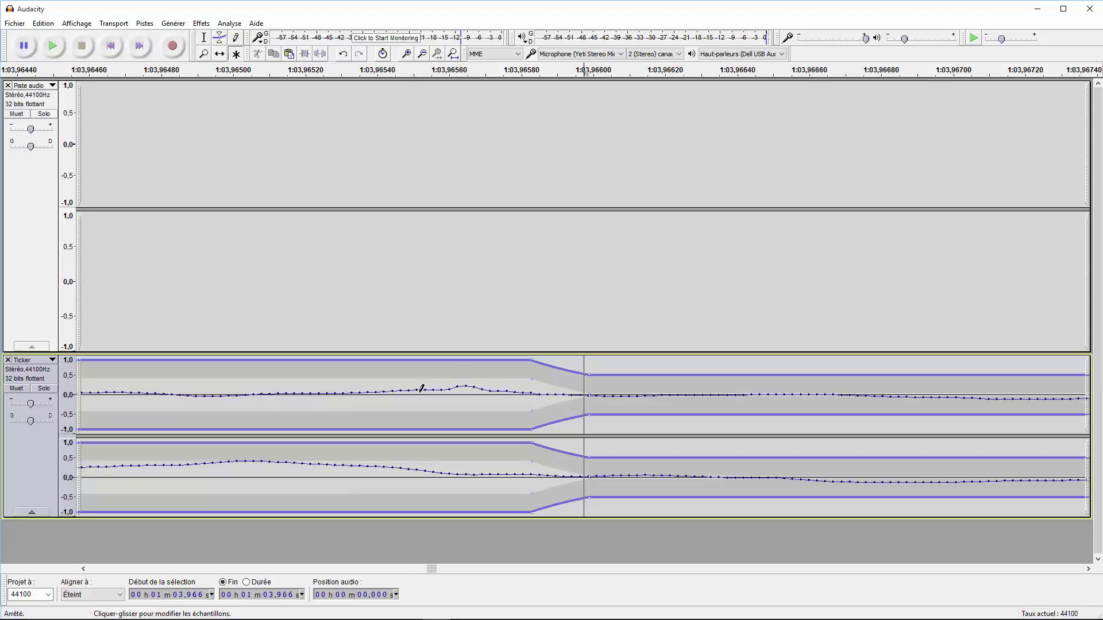
Redraw the Ticker's upper-channel samples from about 1:03.9655 to 1:03.9658, and raise the envelope just after 1:03.9660 to about 0.7.
drag(422, 388, 542, 392)
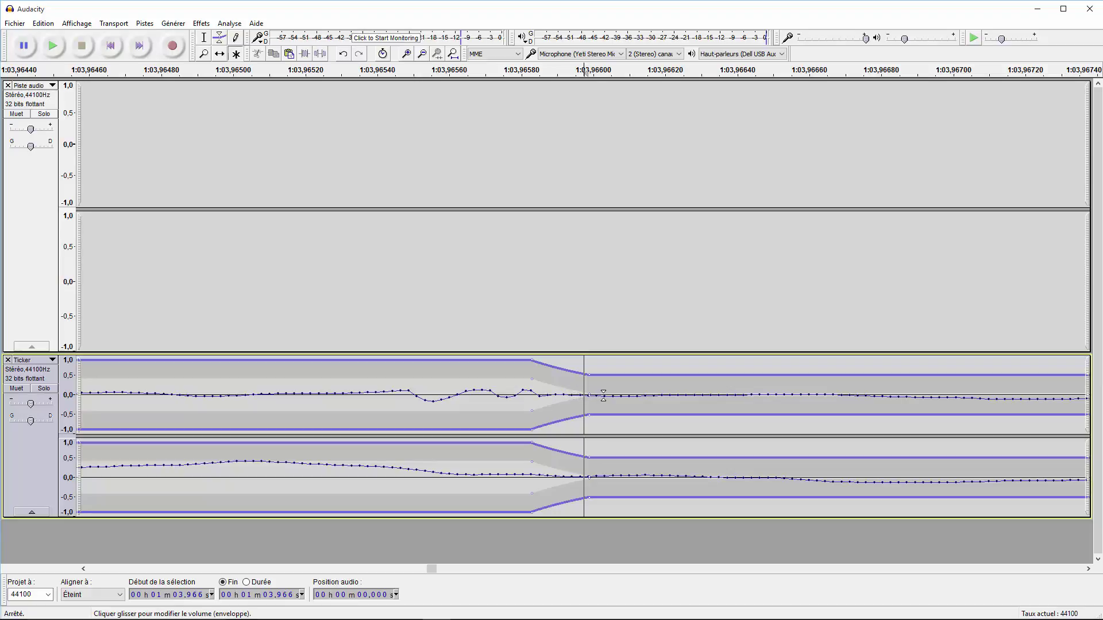
mouse_move(604, 396)
mouse_down()
mouse_move(603, 371)
mouse_move(605, 391)
mouse_up()
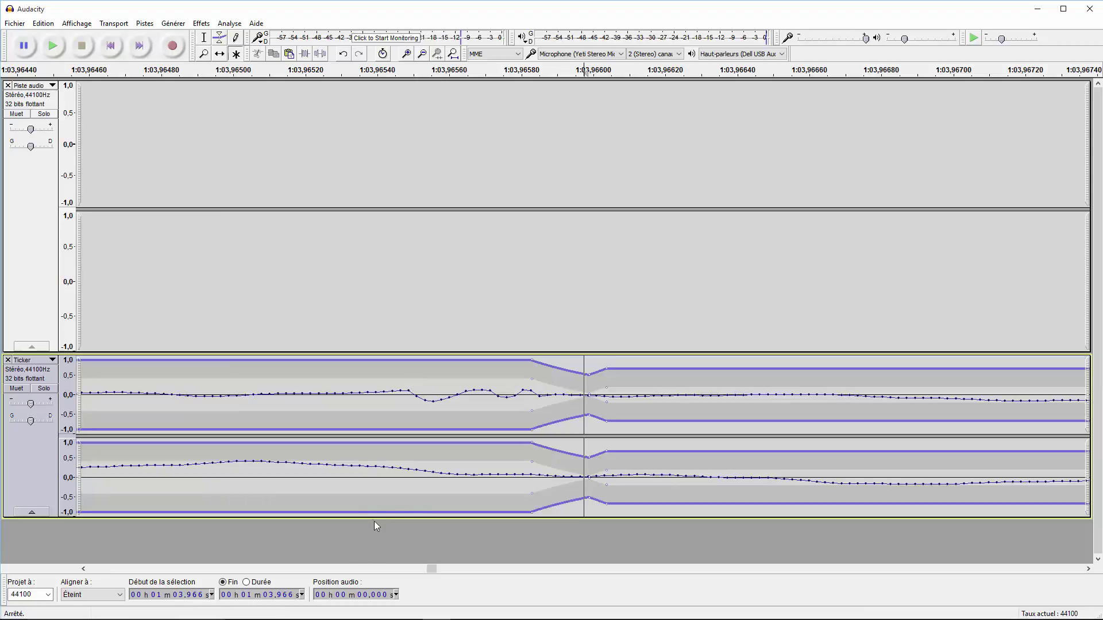
Redraw the samples upward in the Ticker's lower channel between about 56.2562 and 56.2565 seconds.
drag(432, 567, 390, 568)
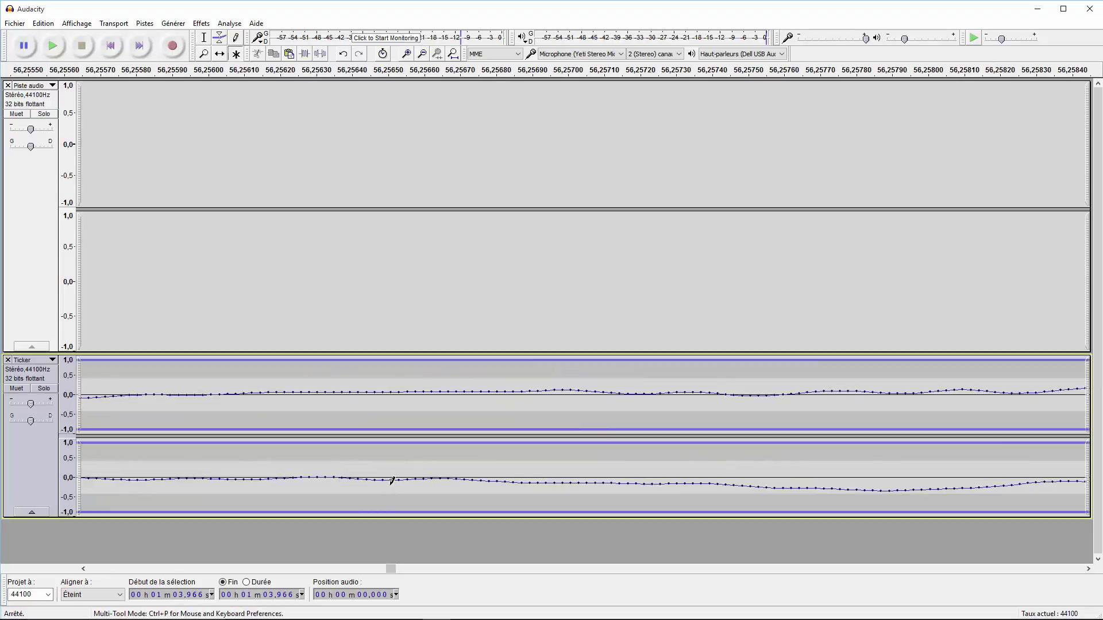
mouse_move(392, 481)
mouse_down()
mouse_move(345, 461)
mouse_move(294, 461)
mouse_up()
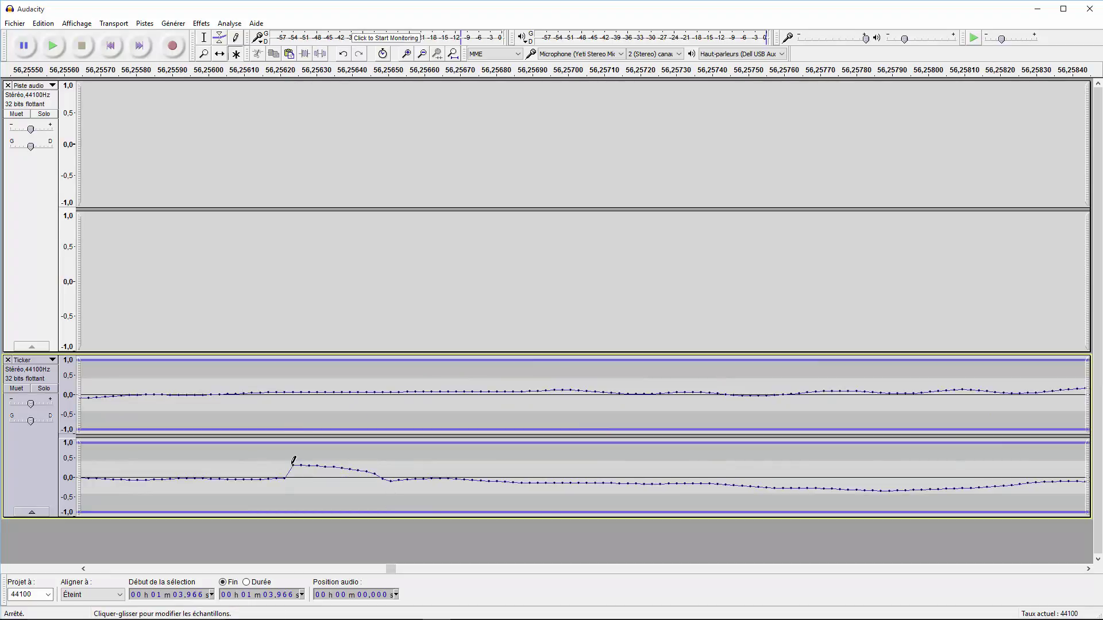
drag(394, 569, 95, 550)
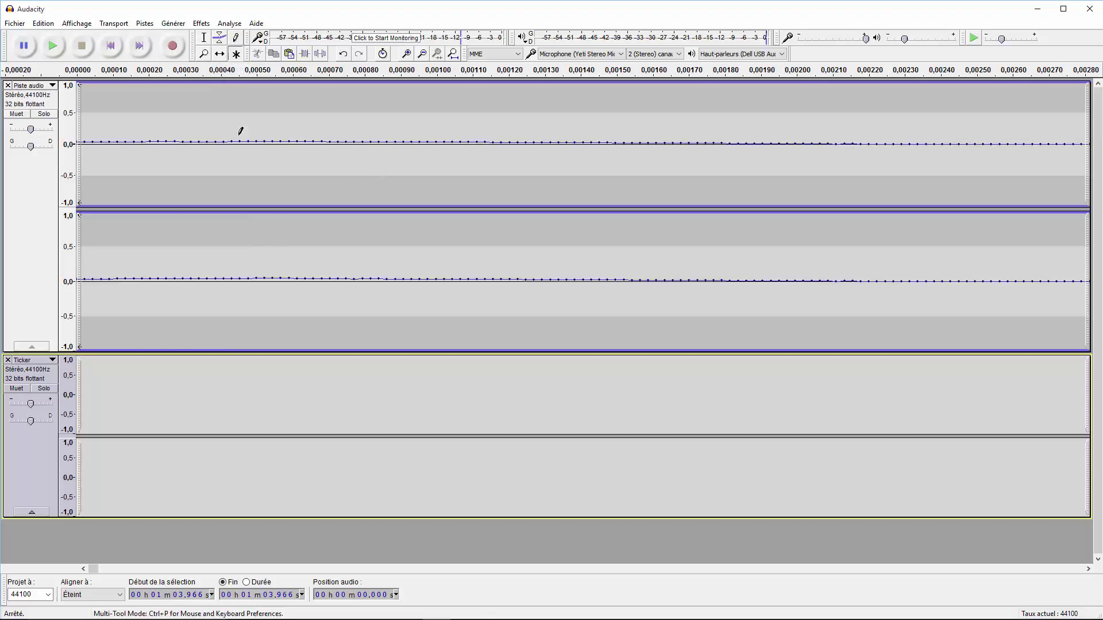
click(235, 55)
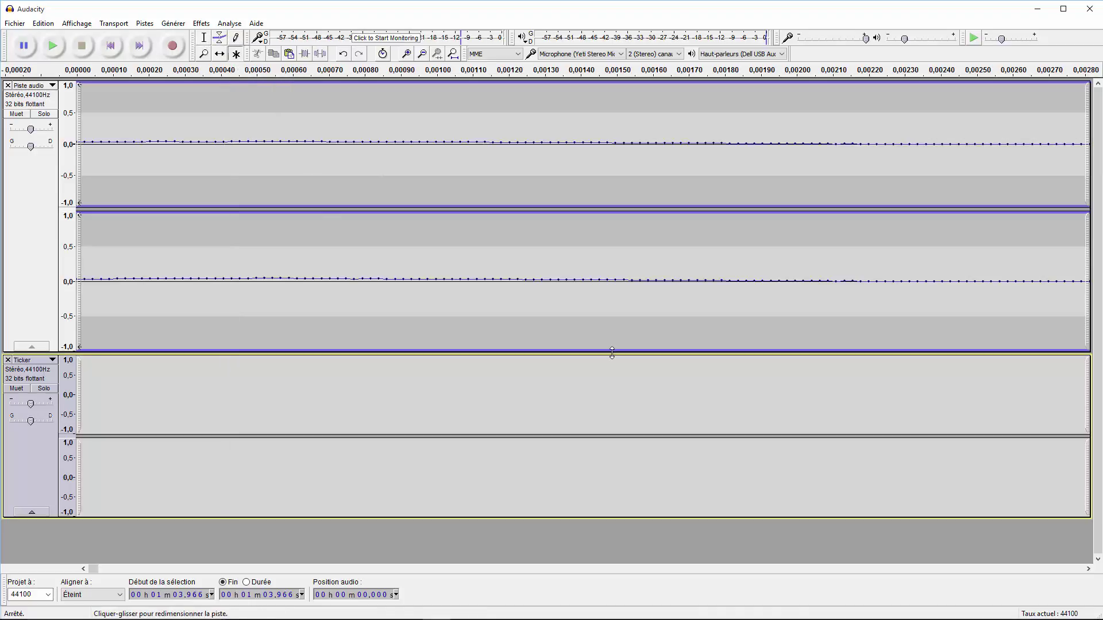